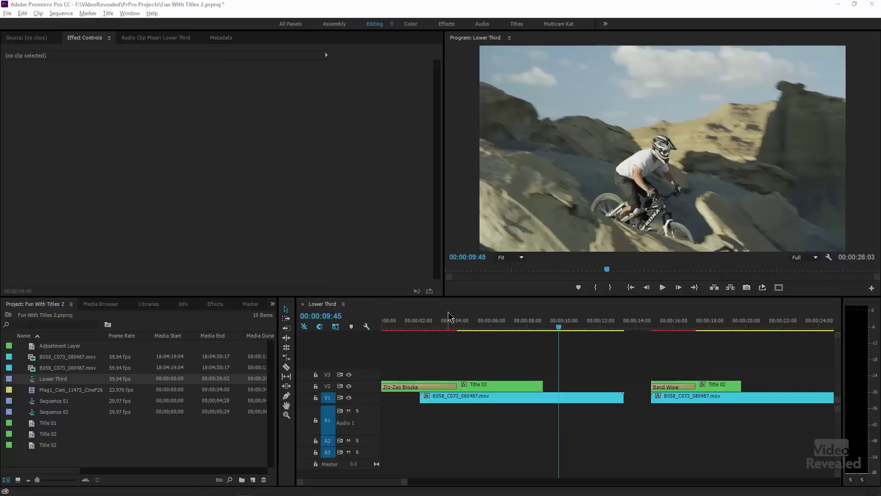
- Play the Lower Third sequence from near the start to 00:00:17:05, then open Title 02 for editing
{"action": "left_click_drag", "start_coordinate": [443, 324], "coordinate": [417, 324]}
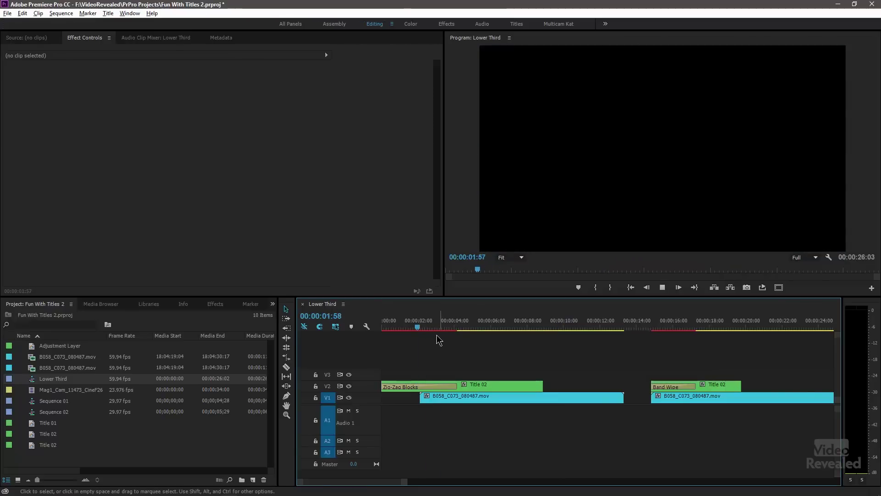
{"action": "key", "text": "space"}
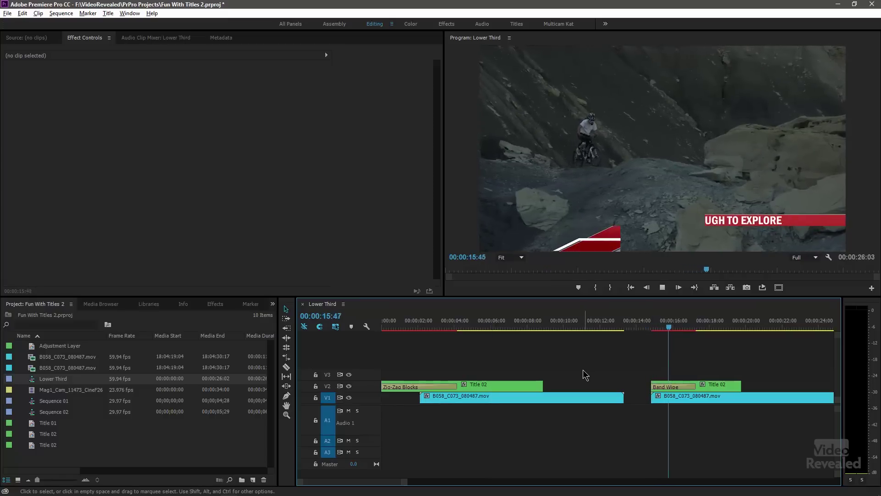
{"action": "key", "text": "space"}
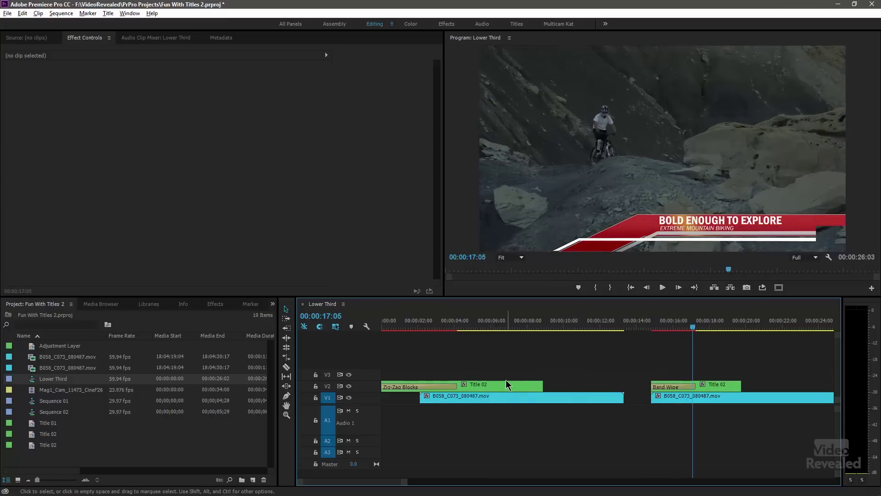
{"action": "double_click", "coordinate": [509, 394]}
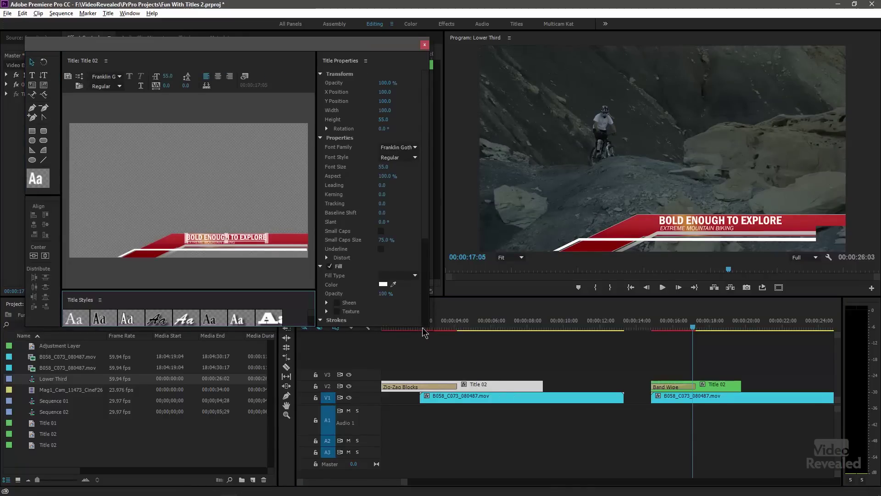
{"action": "left_click_drag", "start_coordinate": [423, 327], "coordinate": [423, 457]}
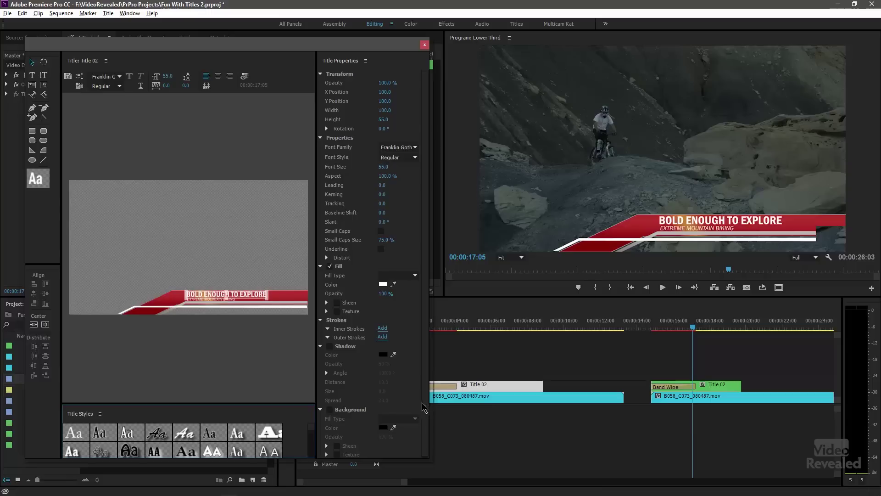
{"action": "left_click_drag", "start_coordinate": [431, 410], "coordinate": [775, 410]}
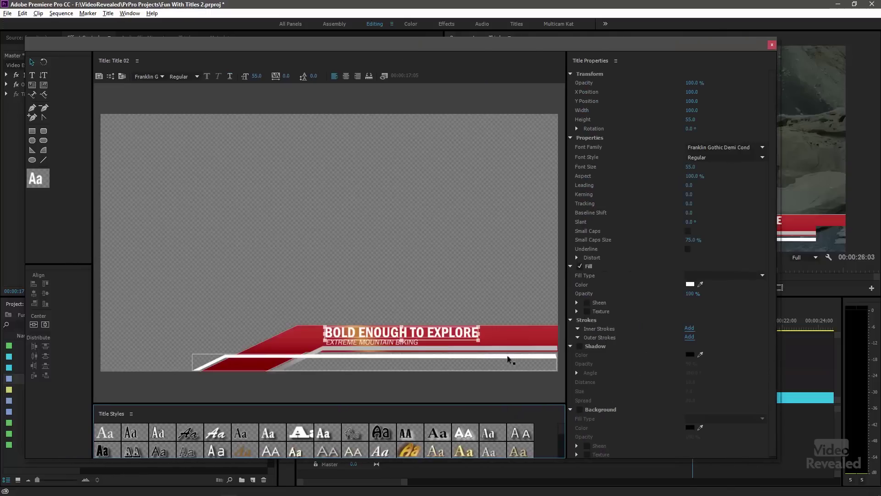
{"action": "left_click", "coordinate": [440, 298]}
{"action": "left_click", "coordinate": [256, 365]}
{"action": "left_click", "coordinate": [426, 366]}
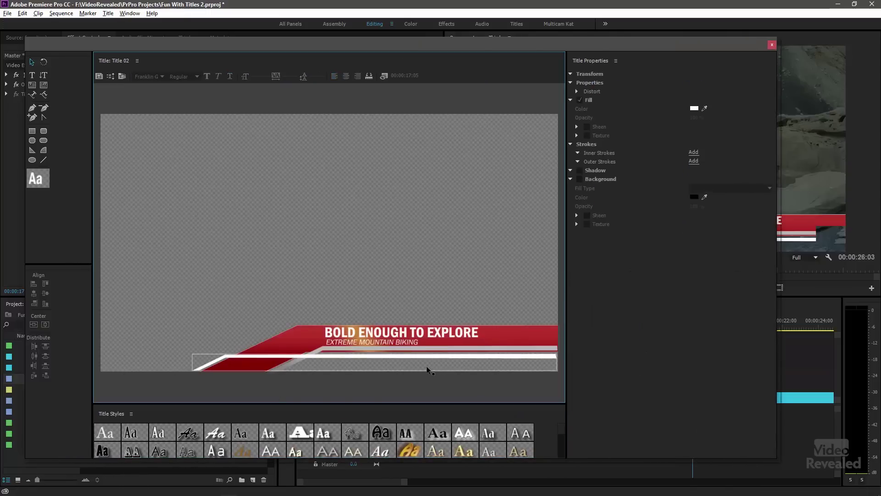
{"action": "left_click", "coordinate": [796, 89]}
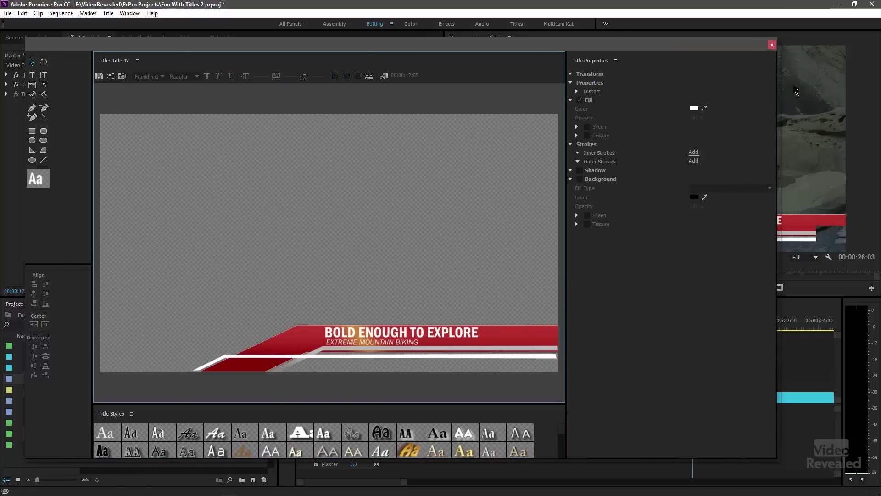
{"action": "left_click", "coordinate": [773, 45]}
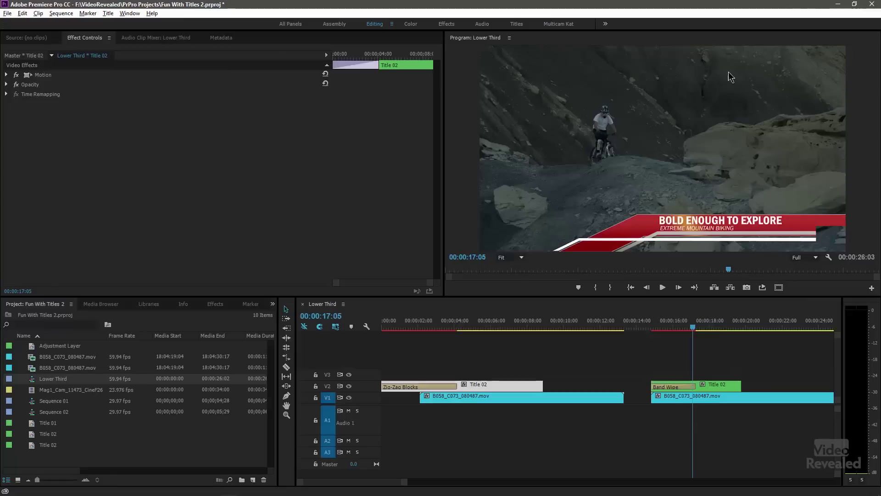
- Put the playhead at about 00:00:03:03 and enlarge the Video 2 track
{"action": "left_click", "coordinate": [499, 390]}
{"action": "left_click_drag", "start_coordinate": [473, 328], "coordinate": [437, 329]}
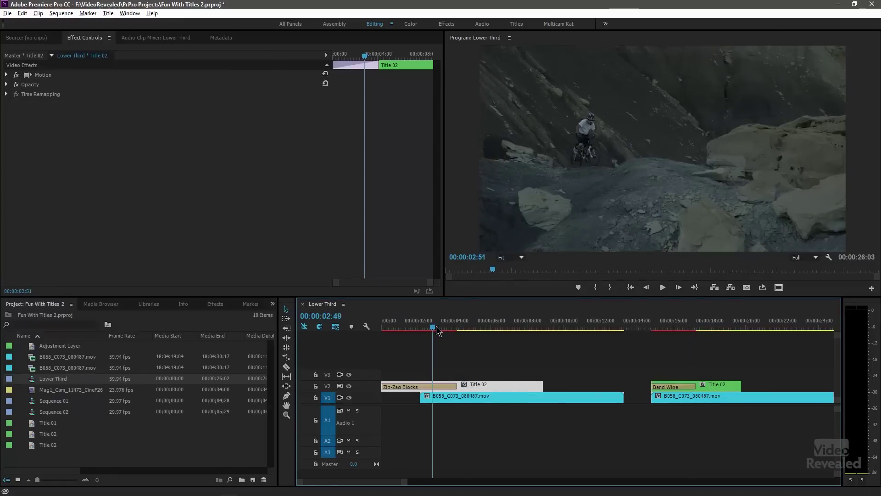
{"action": "double_click", "coordinate": [365, 390]}
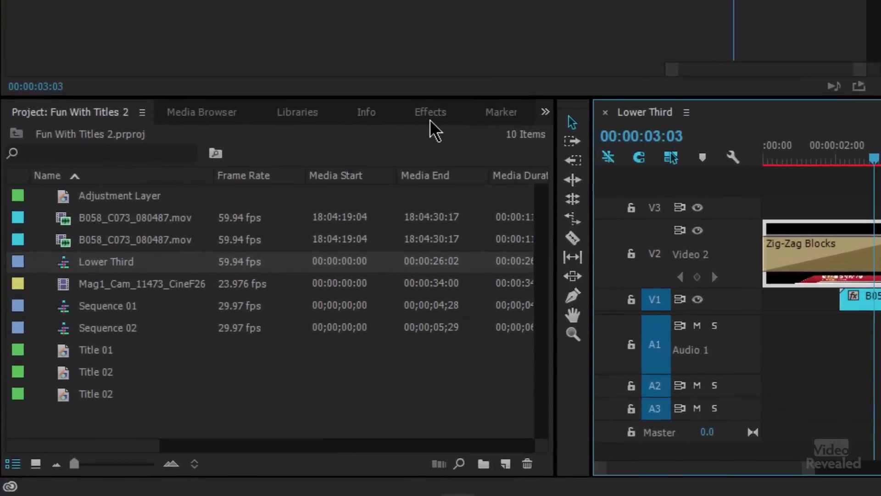
- Expand Video Transitions in the Effects panel, searching 'zi' and then clearing the search
{"action": "left_click", "coordinate": [215, 305]}
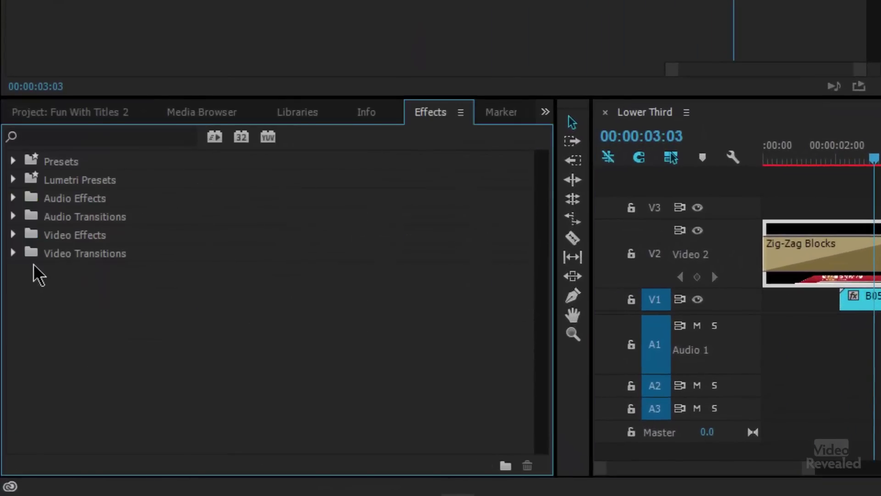
{"action": "left_click", "coordinate": [14, 254]}
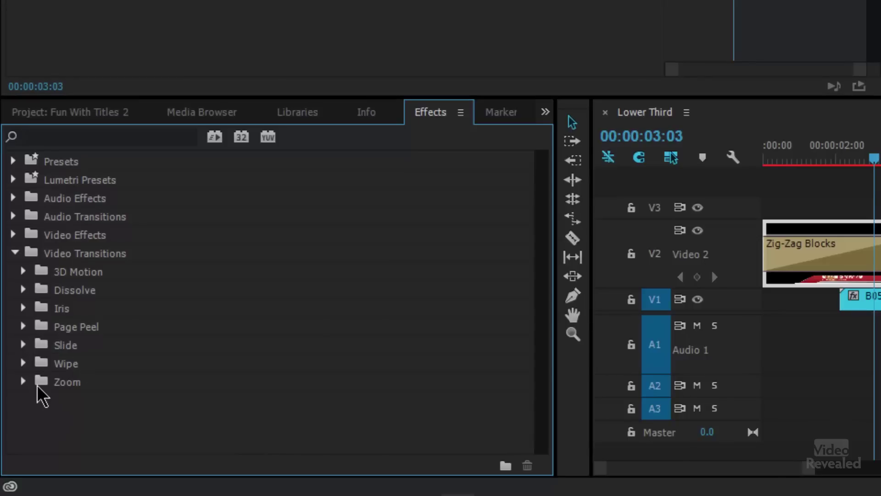
{"action": "left_click", "coordinate": [150, 138]}
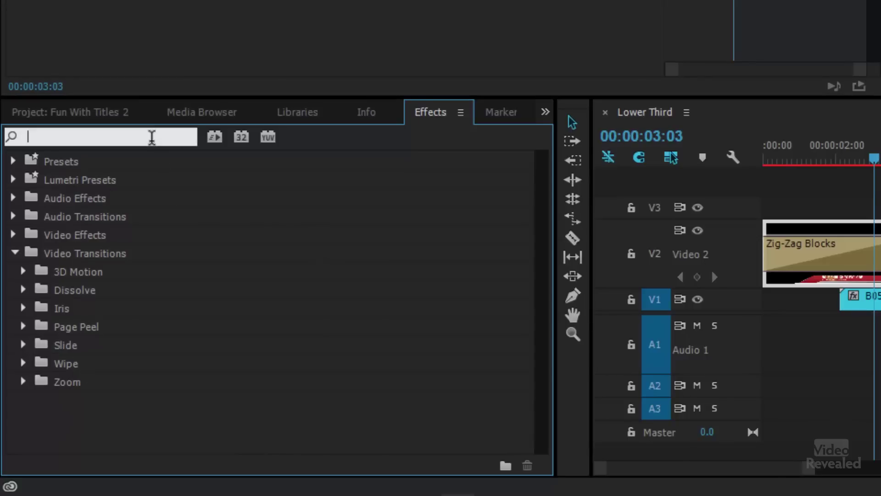
{"action": "type", "text": "zig"}
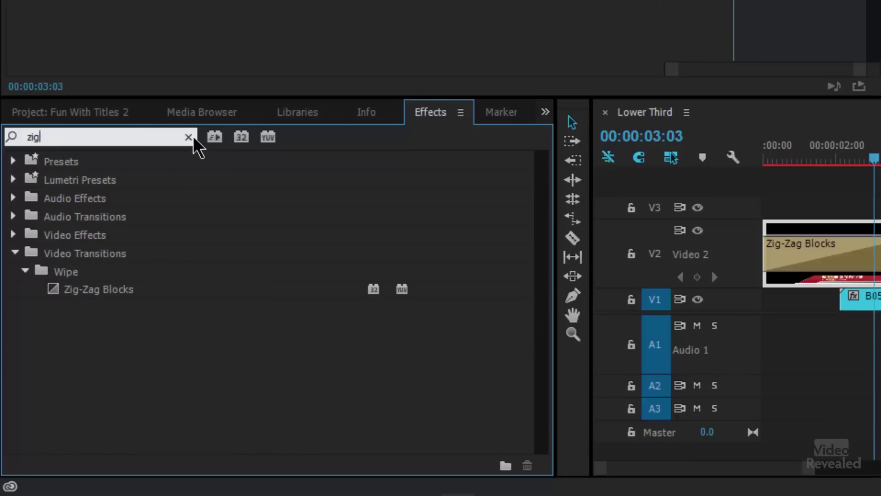
{"action": "left_click", "coordinate": [189, 138]}
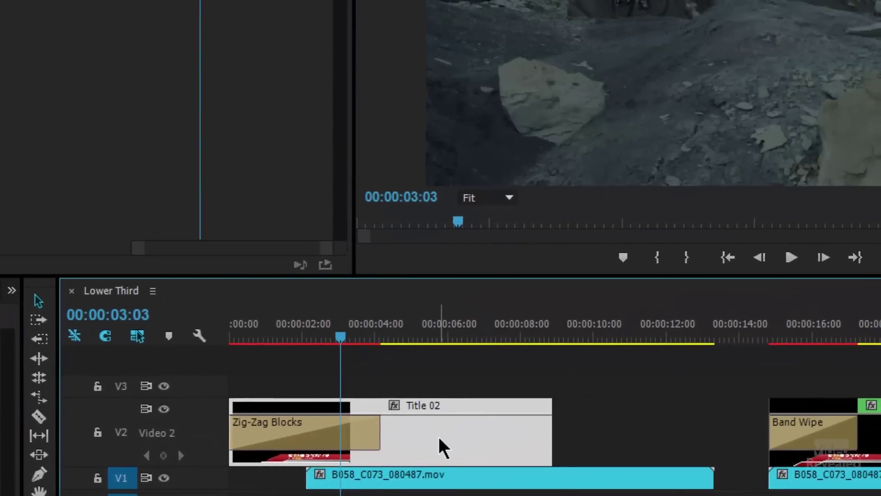
- Extend the Zig-Zag Blocks transition into Title 02 to about 00:00:04:28 and scrub to preview it
{"action": "left_click", "coordinate": [359, 439]}
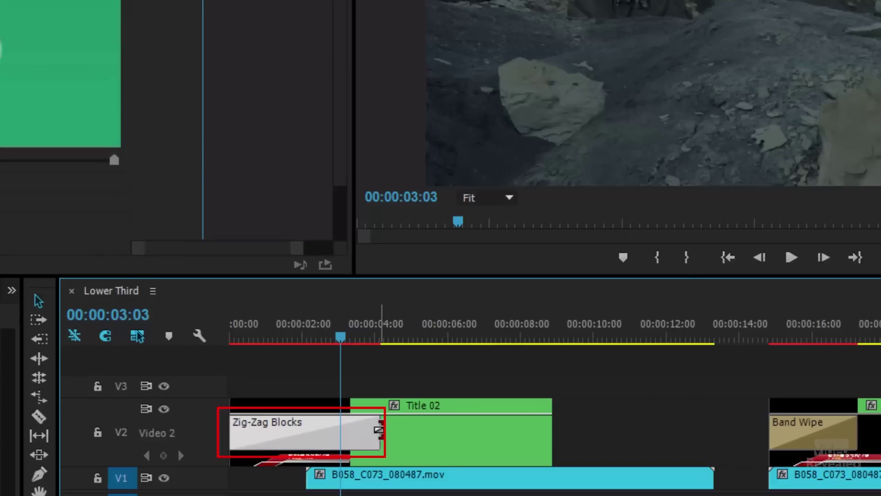
{"action": "left_click_drag", "start_coordinate": [377, 434], "coordinate": [313, 434]}
{"action": "left_click", "coordinate": [310, 339]}
{"action": "key", "text": "Right"}
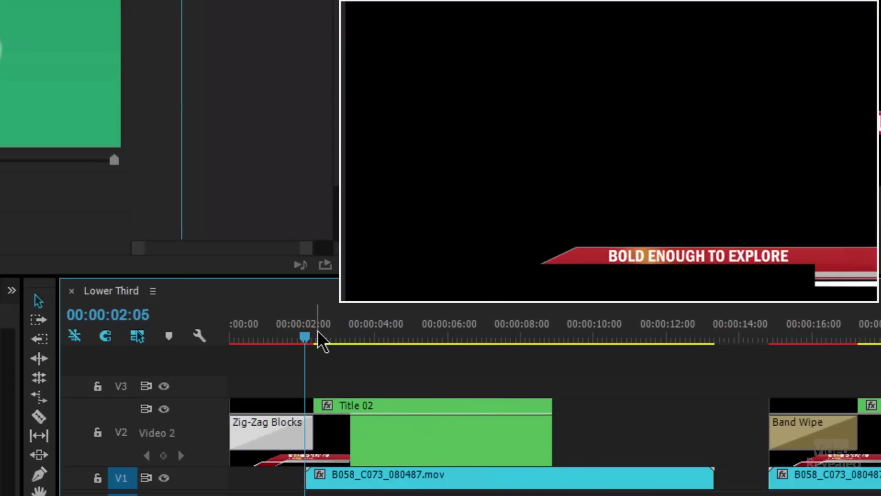
{"action": "key", "text": "minus"}
{"action": "key", "text": "minus"}
{"action": "key", "text": "minus"}
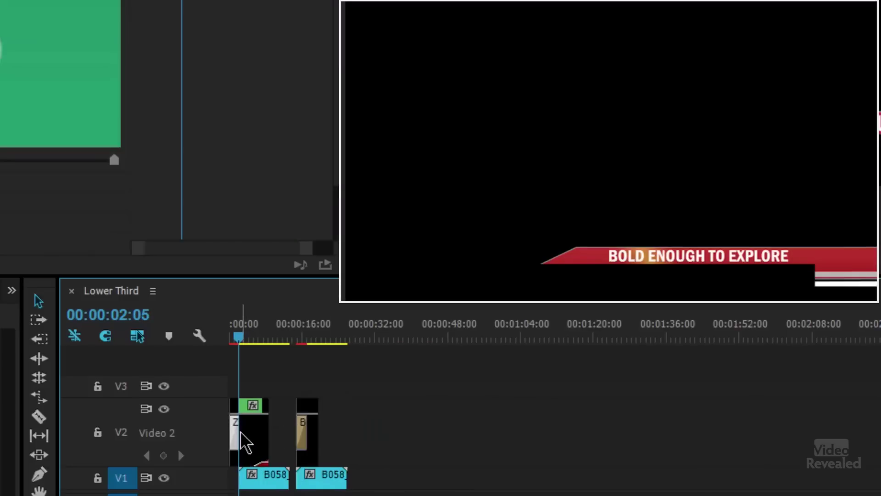
{"action": "key", "text": "equal"}
{"action": "key", "text": "equal"}
{"action": "key", "text": "equal"}
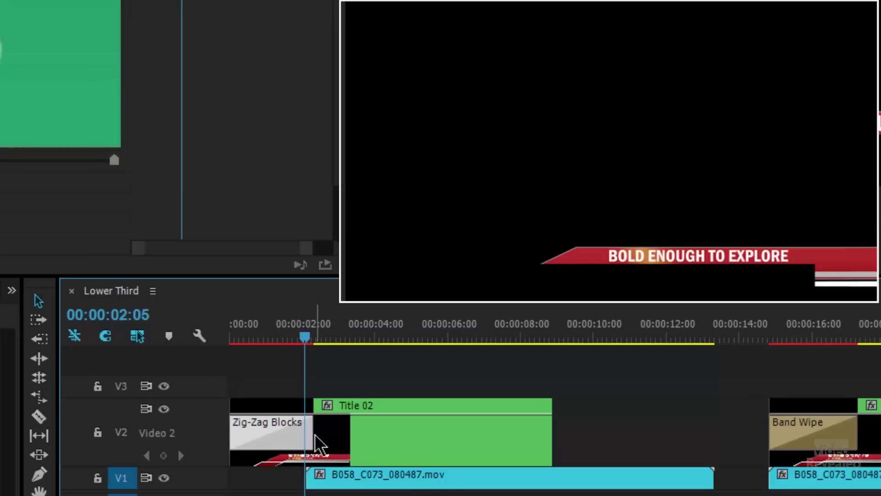
{"action": "left_click_drag", "start_coordinate": [309, 432], "coordinate": [387, 424]}
{"action": "left_click_drag", "start_coordinate": [305, 338], "coordinate": [335, 348]}
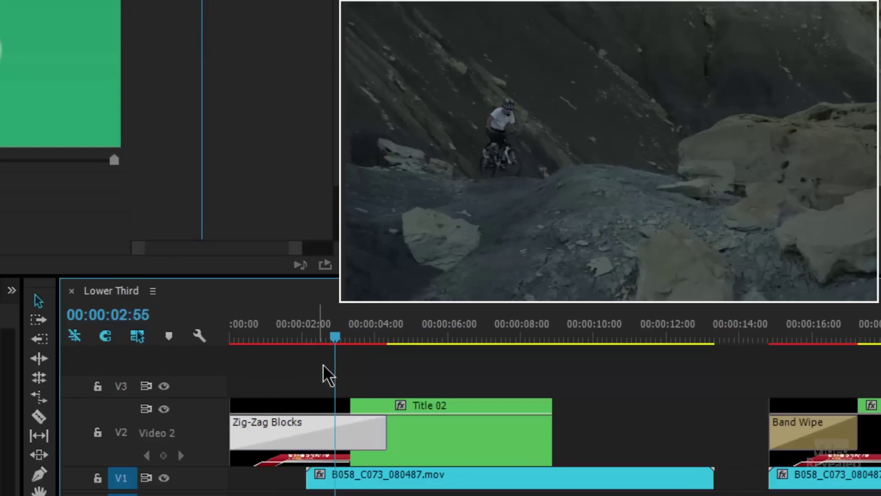
- Lengthen the Zig-Zag Blocks transition to about 00:00:05:09 and scrub through the title animating in
{"action": "left_click_drag", "start_coordinate": [335, 350], "coordinate": [365, 353]}
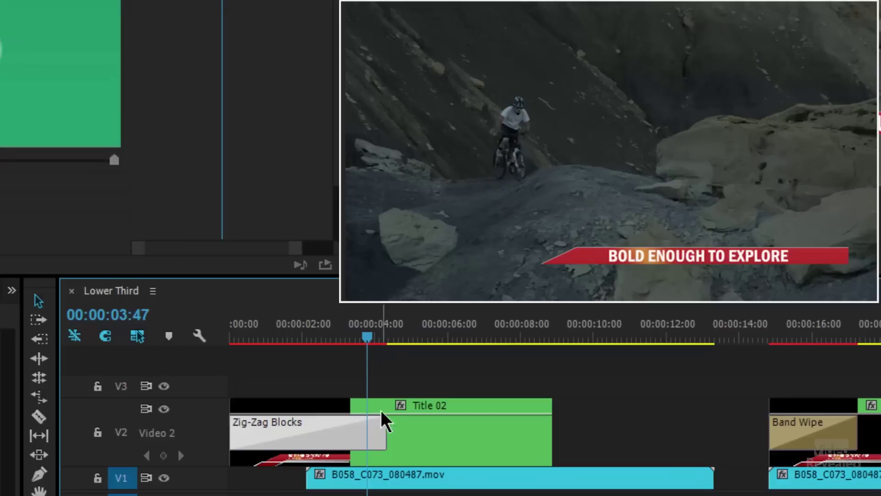
{"action": "left_click_drag", "start_coordinate": [384, 432], "coordinate": [416, 432]}
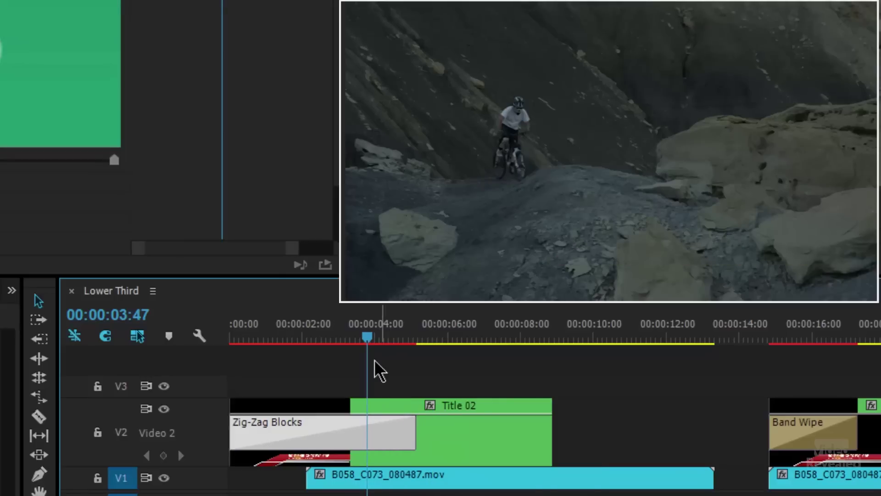
{"action": "left_click_drag", "start_coordinate": [367, 337], "coordinate": [352, 359]}
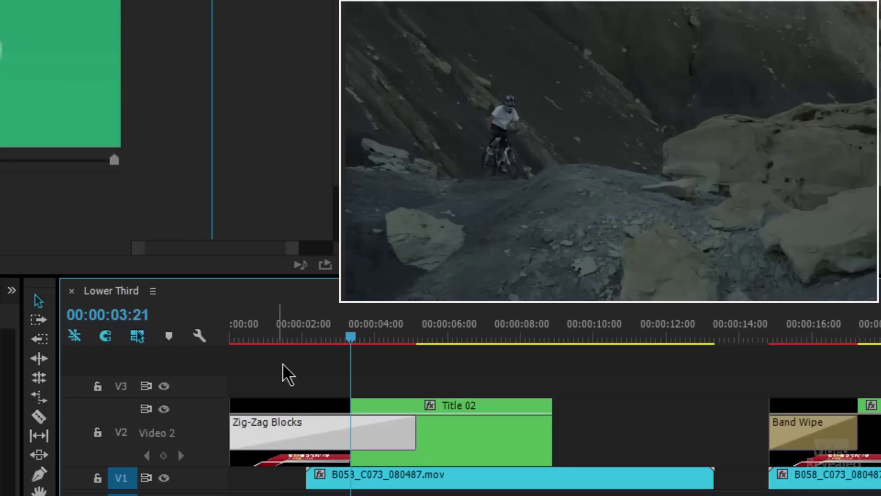
{"action": "left_click_drag", "start_coordinate": [284, 341], "coordinate": [398, 348]}
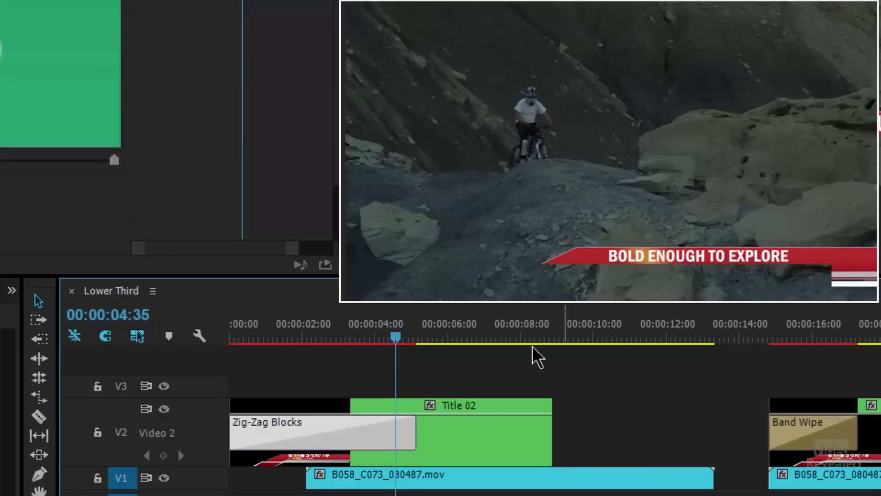
{"action": "left_click_drag", "start_coordinate": [404, 340], "coordinate": [427, 365]}
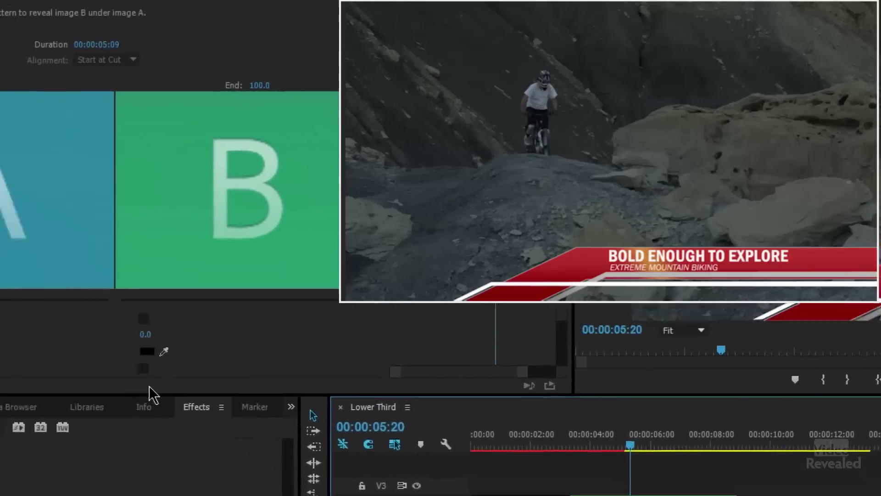
- Enlarge the Effect Controls panel and try 8, then 2, horizontal Zig-Zag blocks
{"action": "left_click_drag", "start_coordinate": [131, 394], "coordinate": [111, 442]}
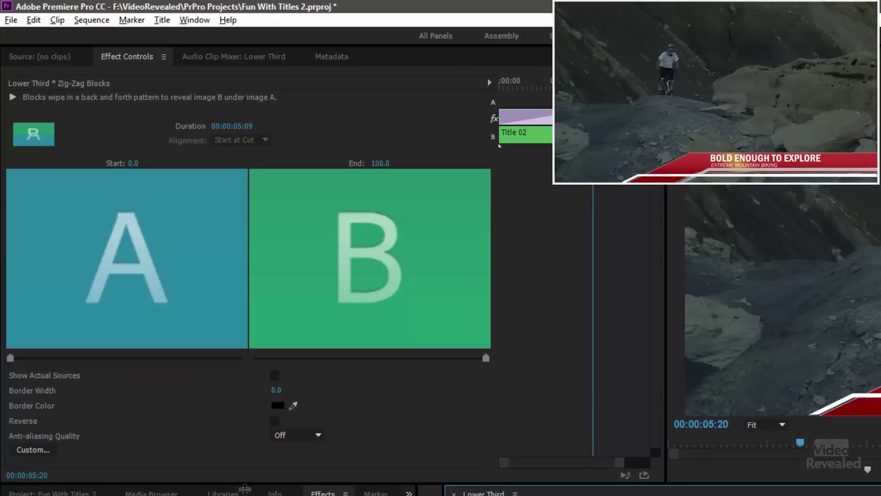
{"action": "left_click_drag", "start_coordinate": [244, 488], "coordinate": [245, 490]}
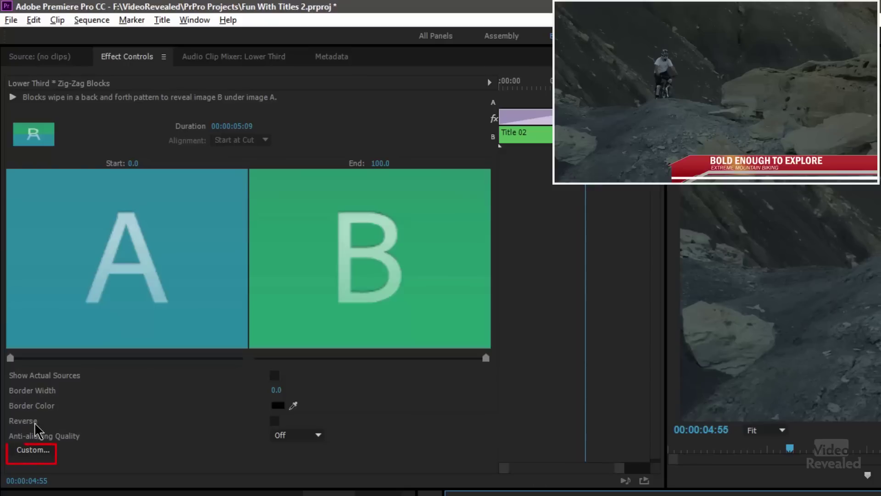
{"action": "left_click", "coordinate": [33, 451]}
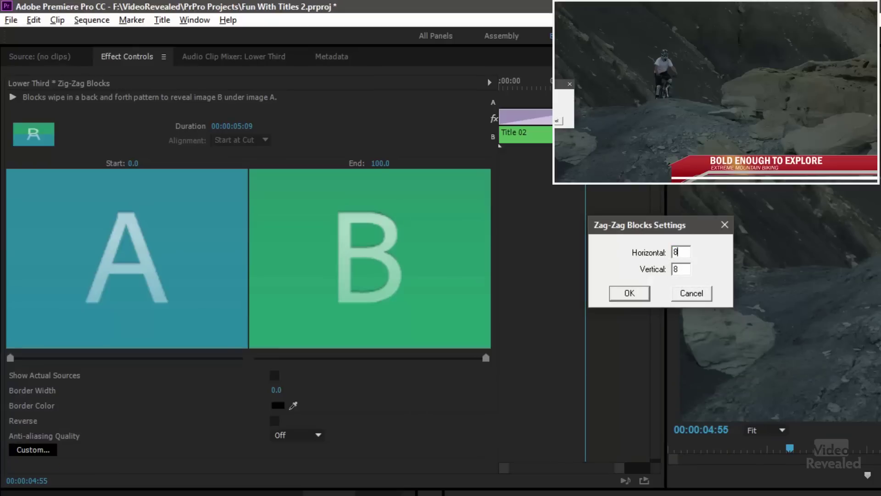
{"action": "left_click", "coordinate": [629, 295]}
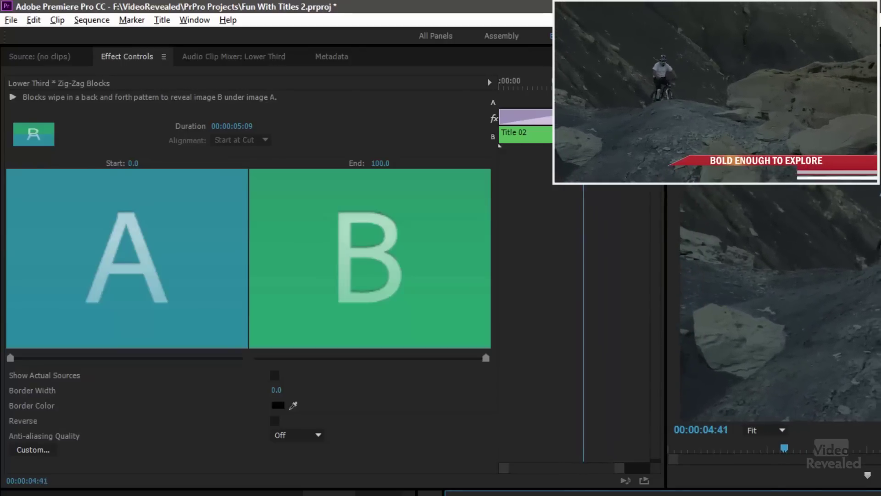
{"action": "left_click", "coordinate": [35, 450]}
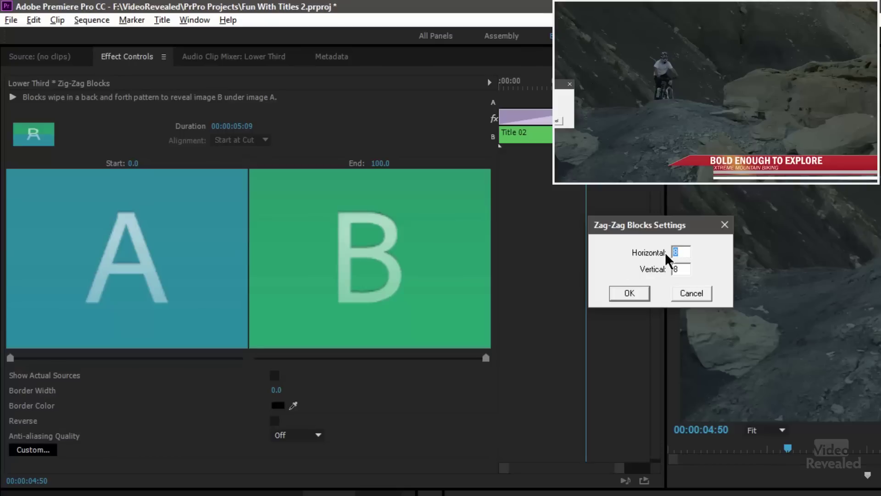
{"action": "left_click", "coordinate": [640, 298]}
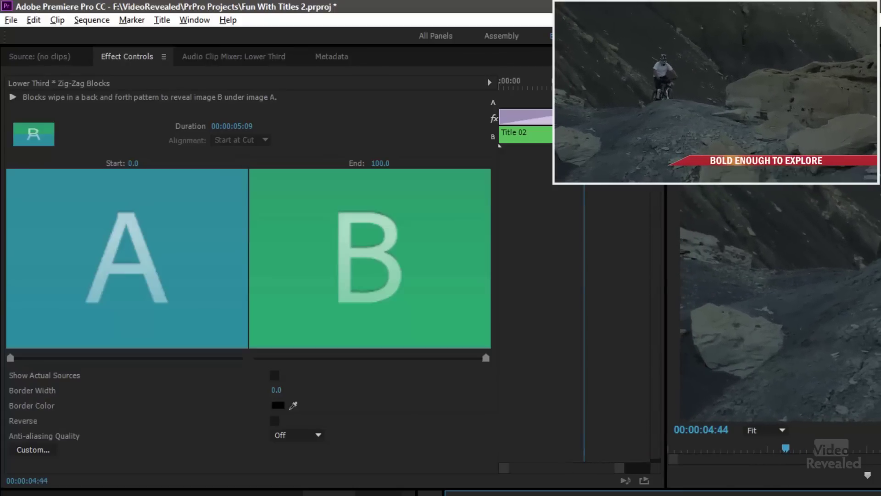
- Set the Zig-Zag Blocks transition to 32 horizontal and 8 vertical blocks
{"action": "left_click", "coordinate": [35, 453]}
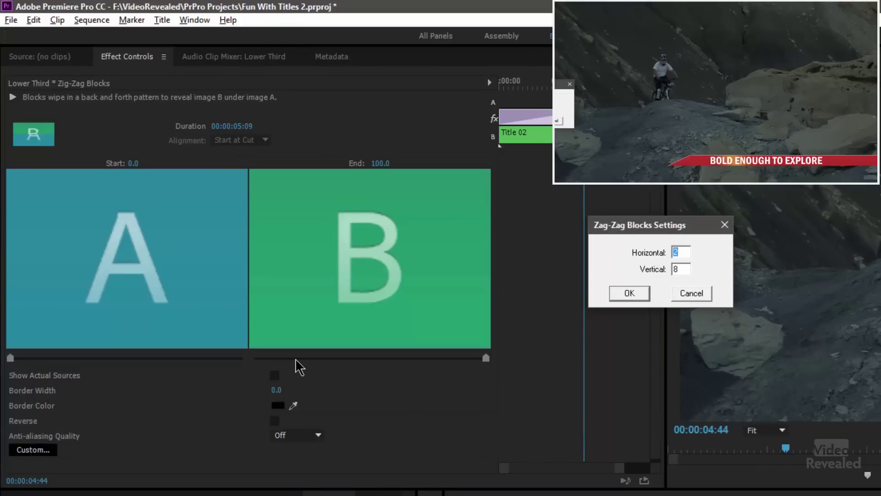
{"action": "type", "text": "32"}
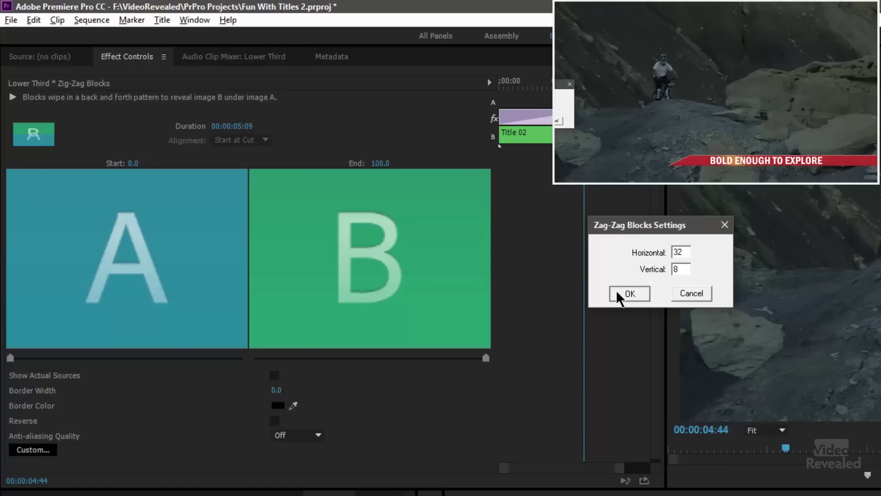
{"action": "left_click", "coordinate": [628, 294]}
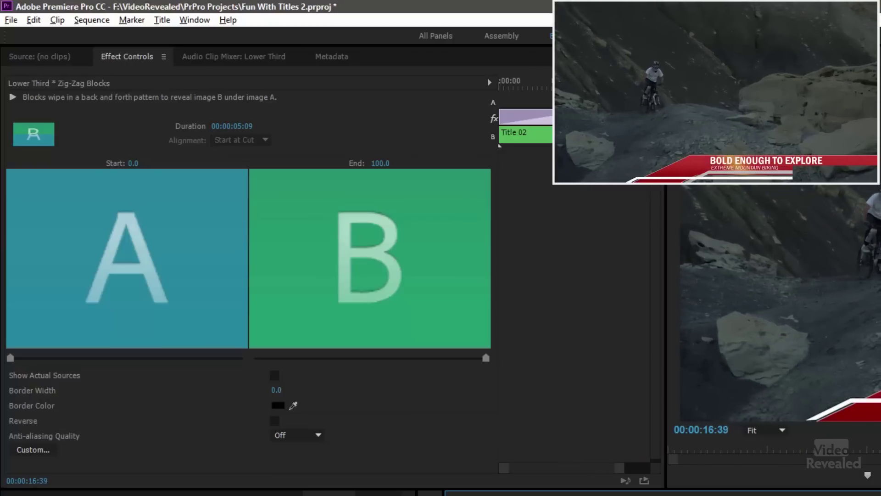
- Rewatch the title with J and L, then give the Band Wipe transition 12 bands
{"action": "key", "text": "j"}
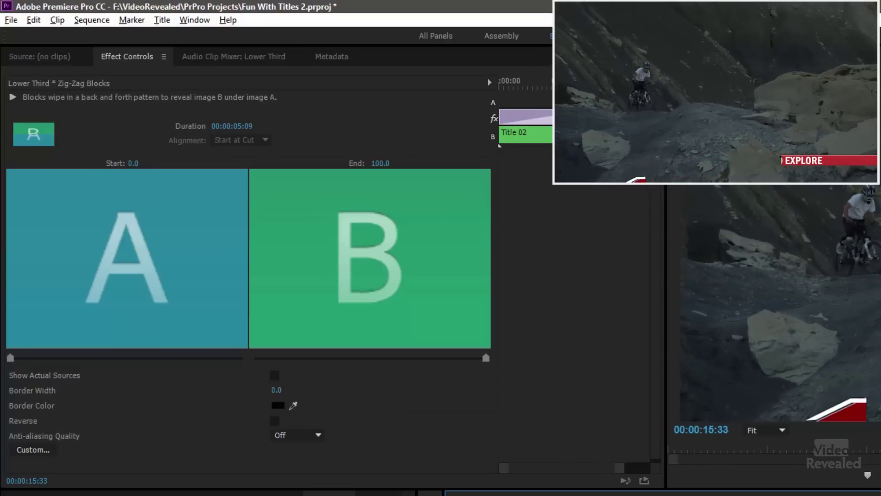
{"action": "key", "text": "l"}
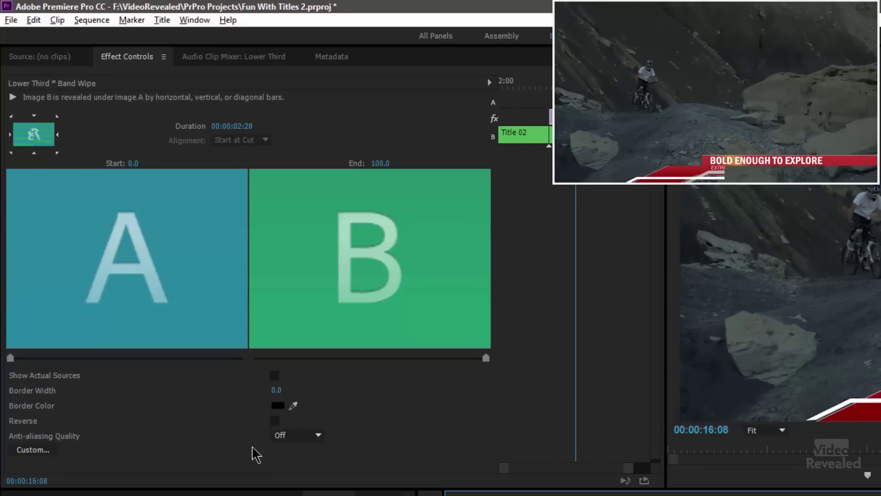
{"action": "left_click", "coordinate": [34, 450]}
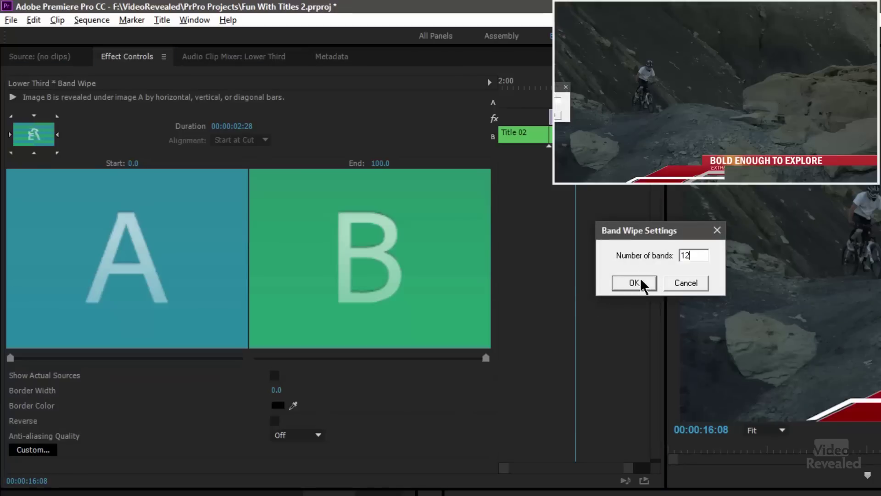
{"action": "left_click", "coordinate": [645, 284]}
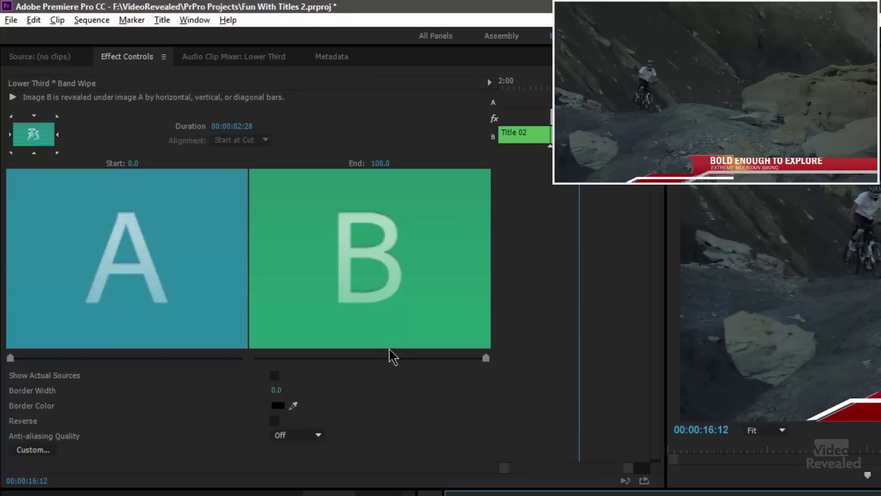
{"action": "left_click", "coordinate": [44, 451]}
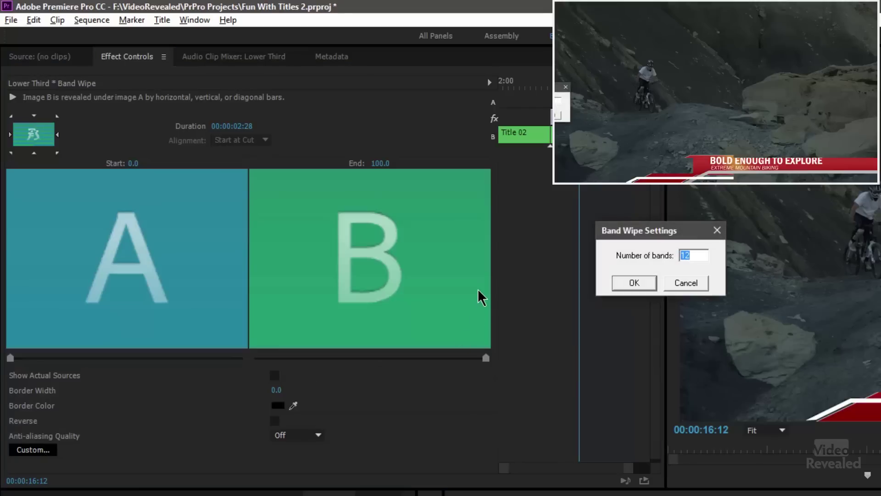
- Keep 12 bands and shuttle back and forth with J and L to review the wipe
{"action": "key", "text": "Return"}
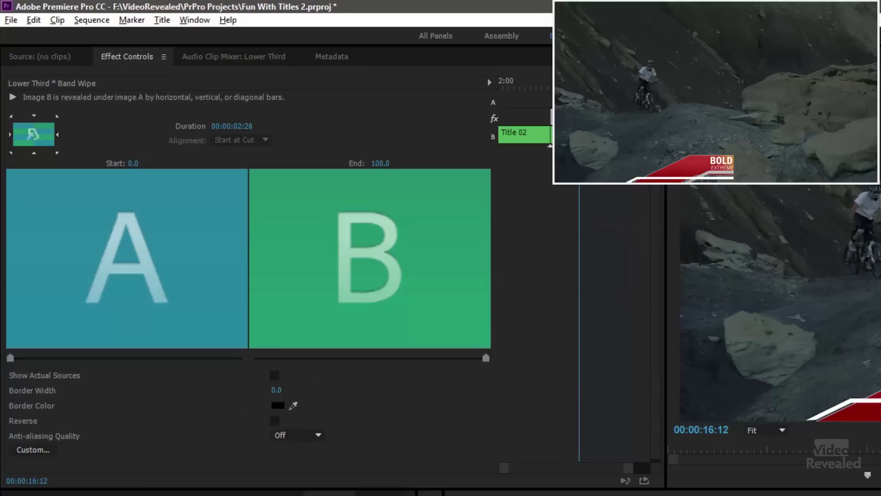
{"action": "key", "text": "j"}
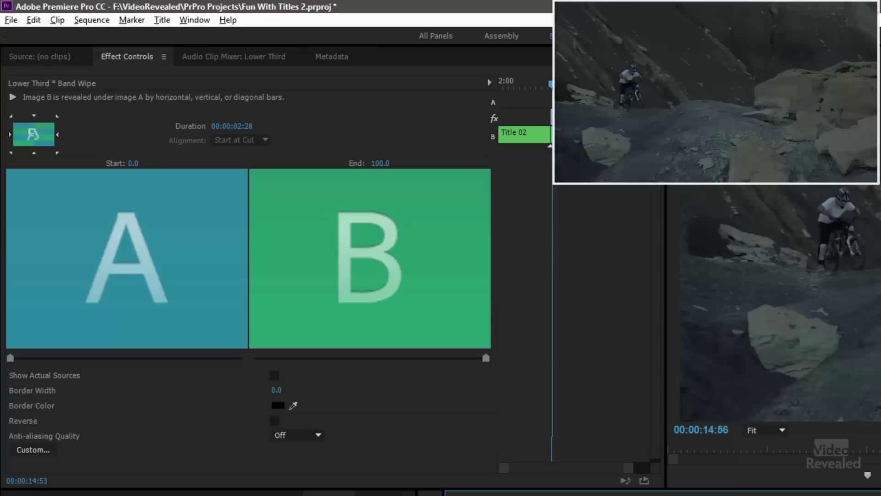
{"action": "key", "text": "l"}
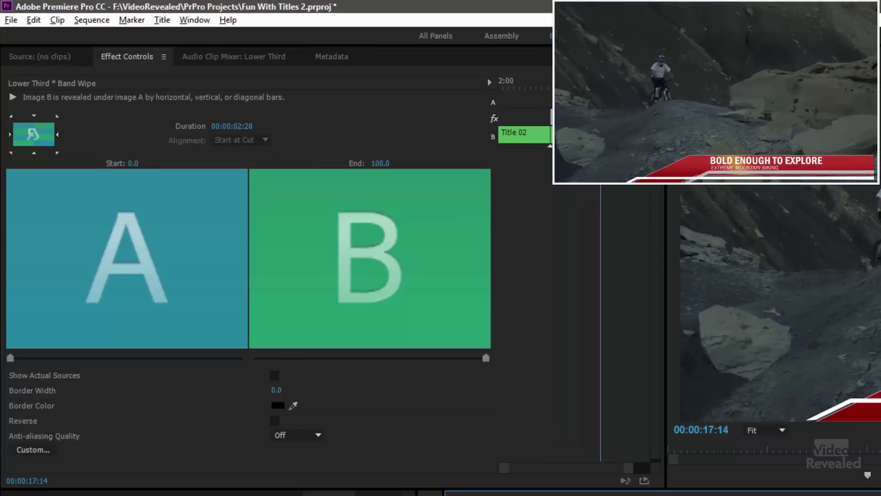
{"action": "key", "text": "j"}
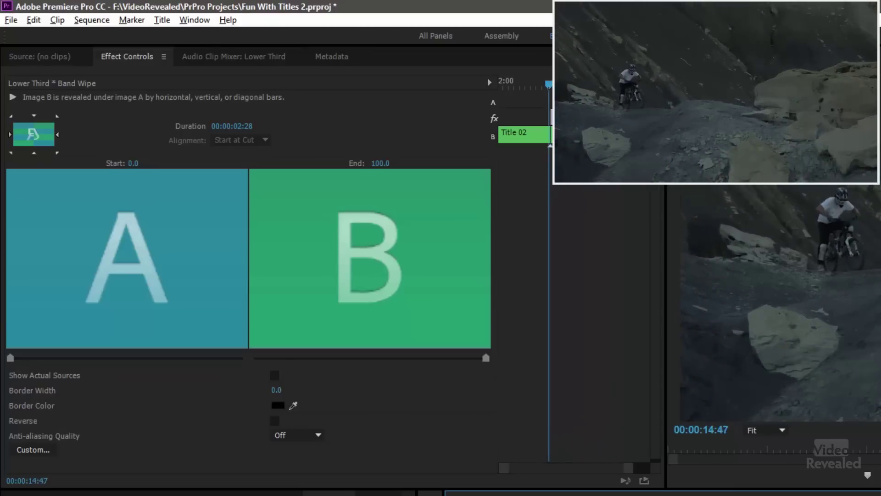
{"action": "key", "text": "l"}
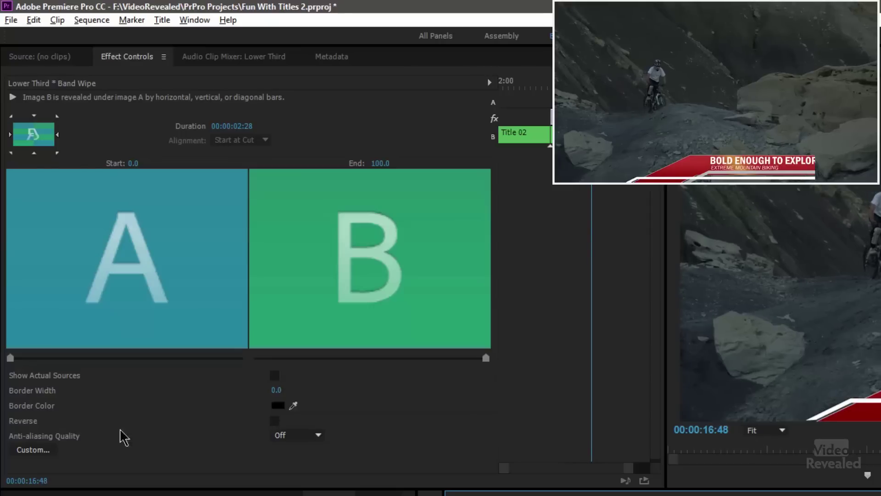
- Change the Band Wipe transition to 8 bands
{"action": "left_click", "coordinate": [36, 452]}
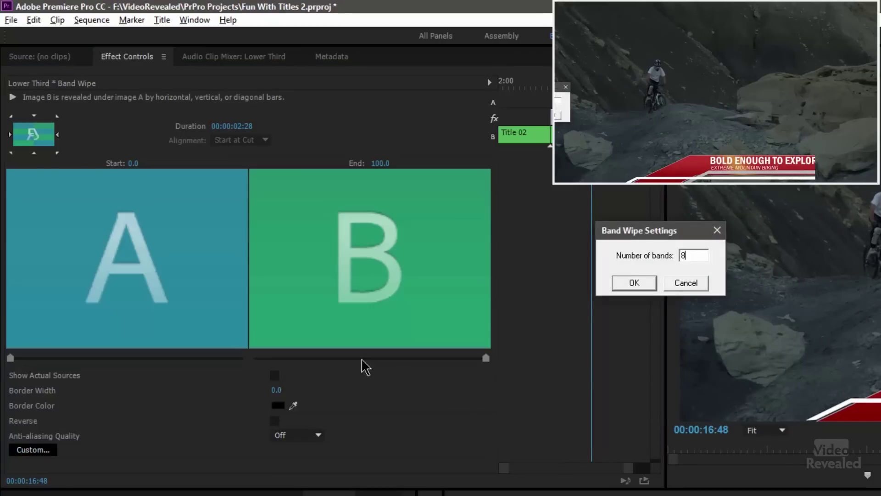
{"action": "type", "text": "8"}
{"action": "key", "text": "Return"}
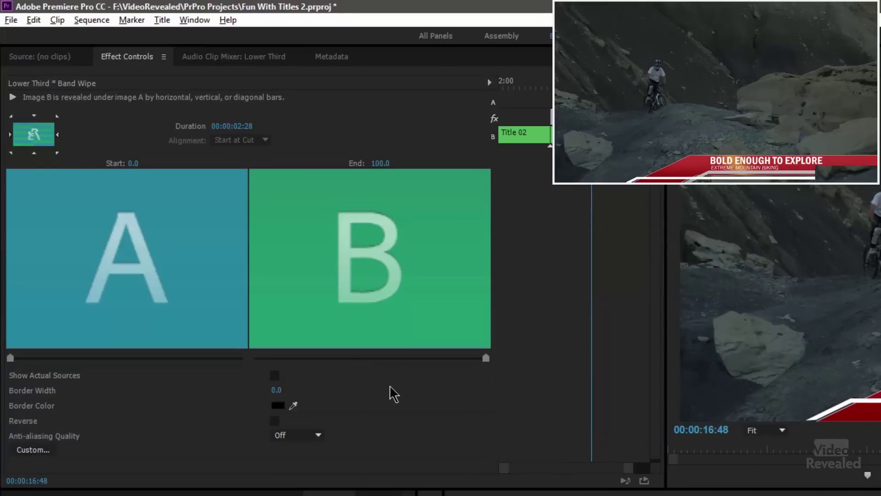